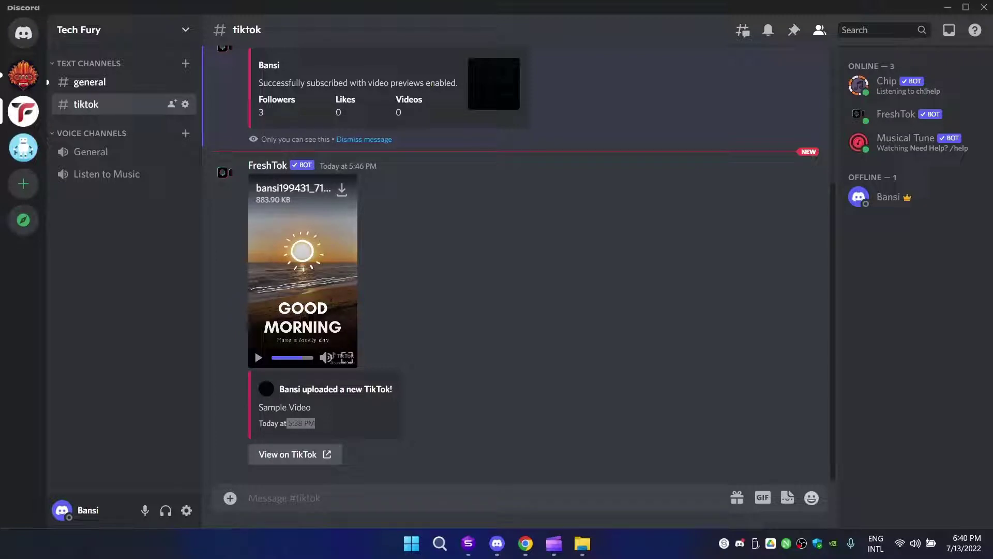
- Scroll through FreshTok's video-preview notification in #tiktok and clear the text selection
scroll(332, 251, "up", 3)
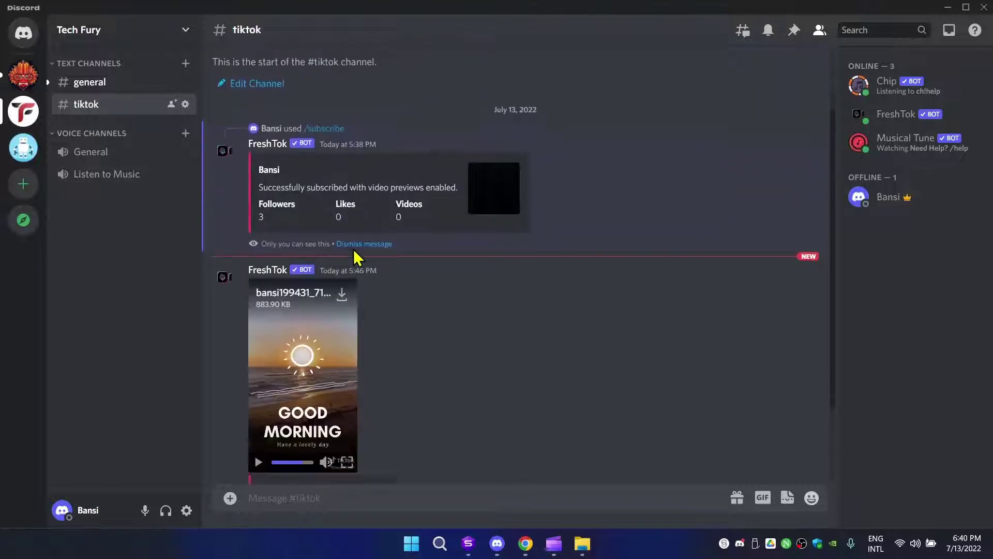
scroll(355, 258, "down", 1)
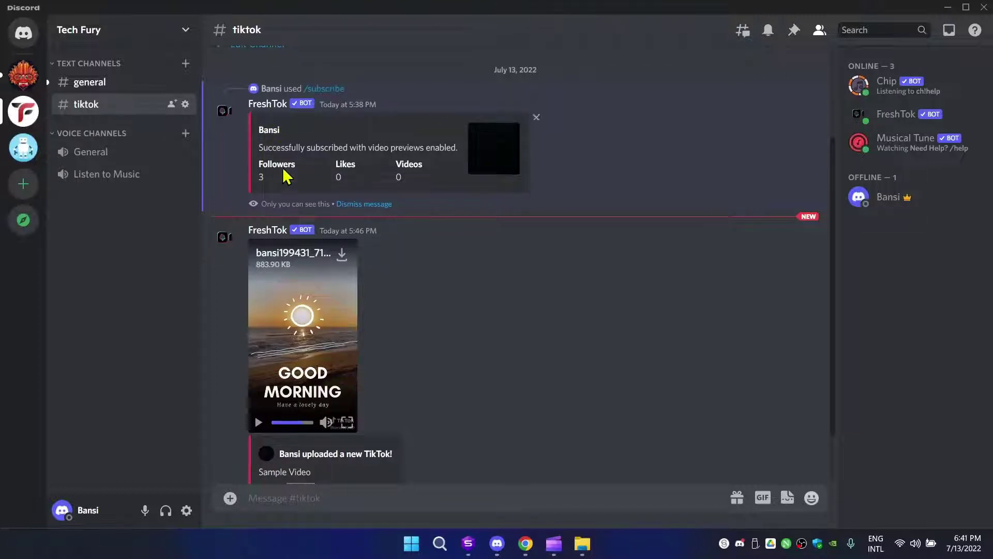
scroll(520, 257, "down", 2)
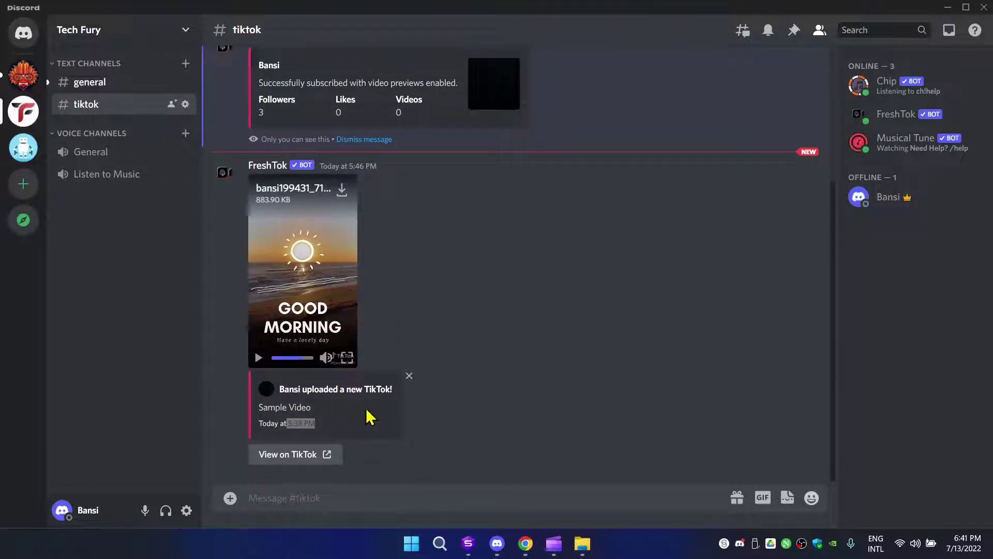
left_click(352, 426)
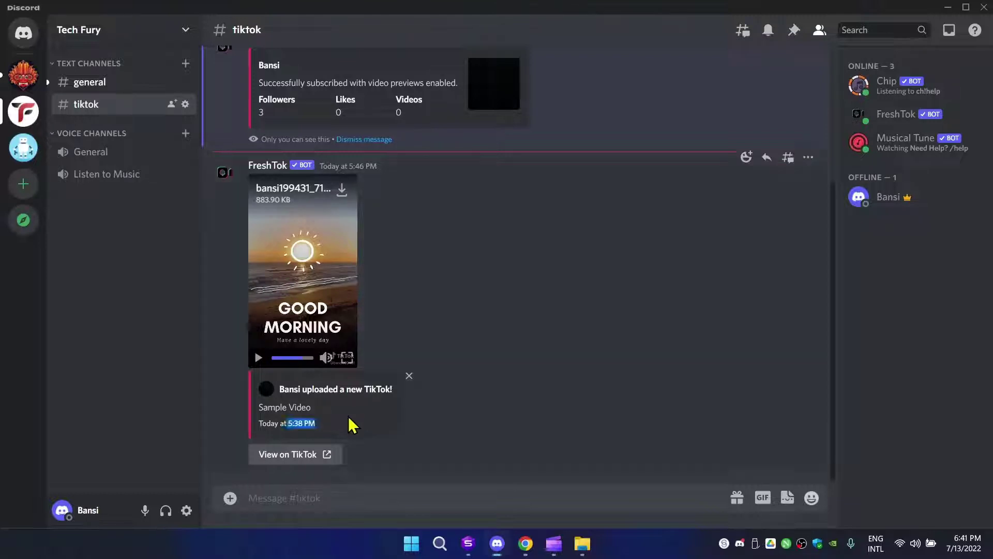
left_click(352, 425)
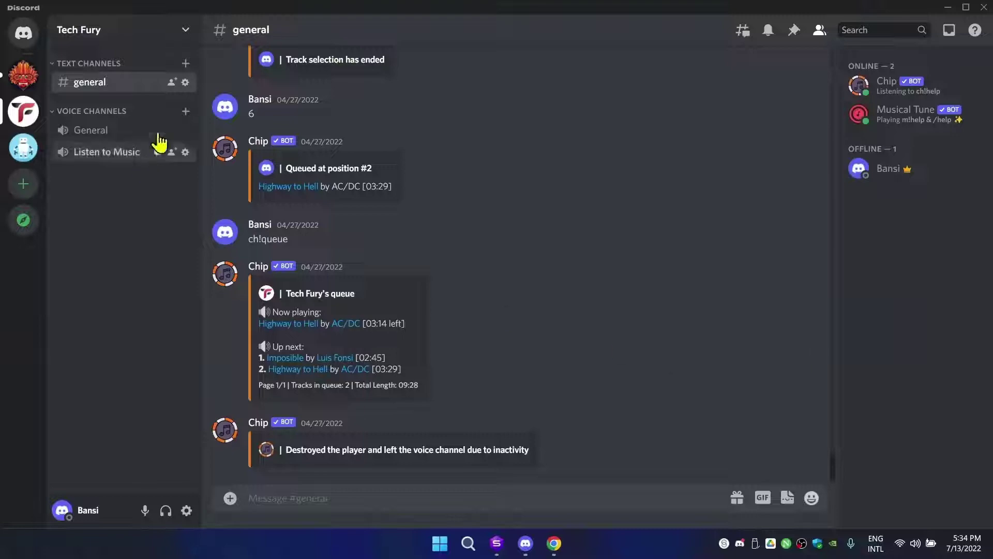
- Add a text channel named 'tiktok' under Text Channels on Tech Fury
left_click(186, 64)
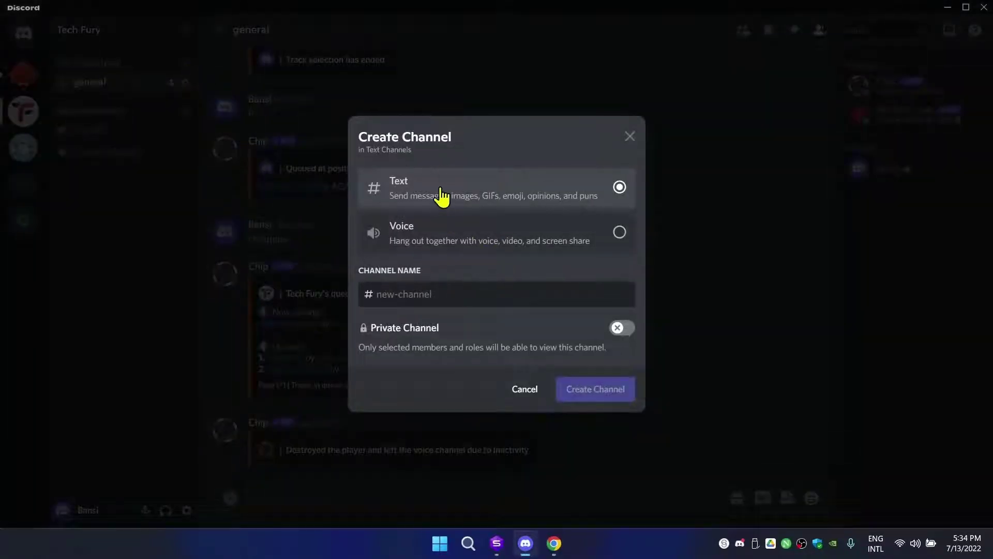
type("tiktok")
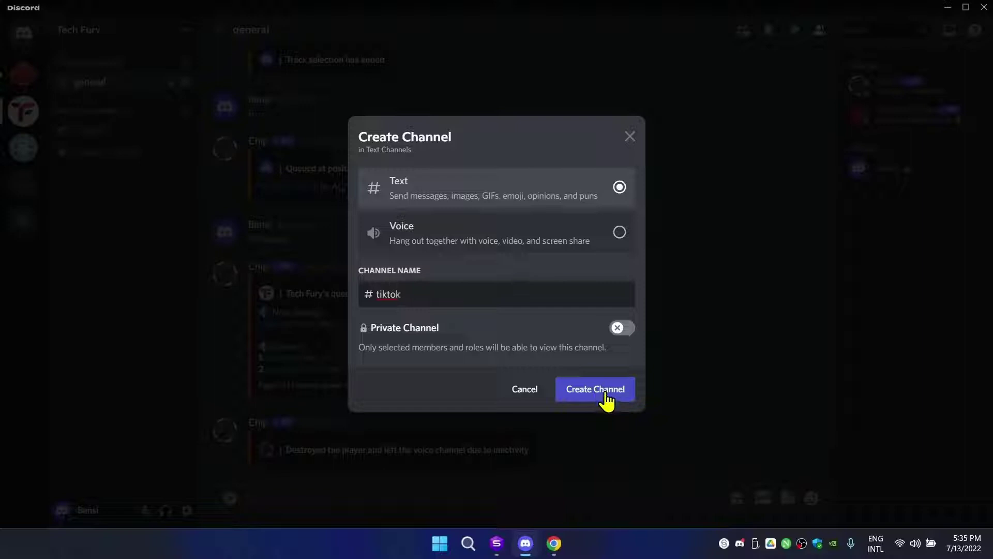
left_click(582, 390)
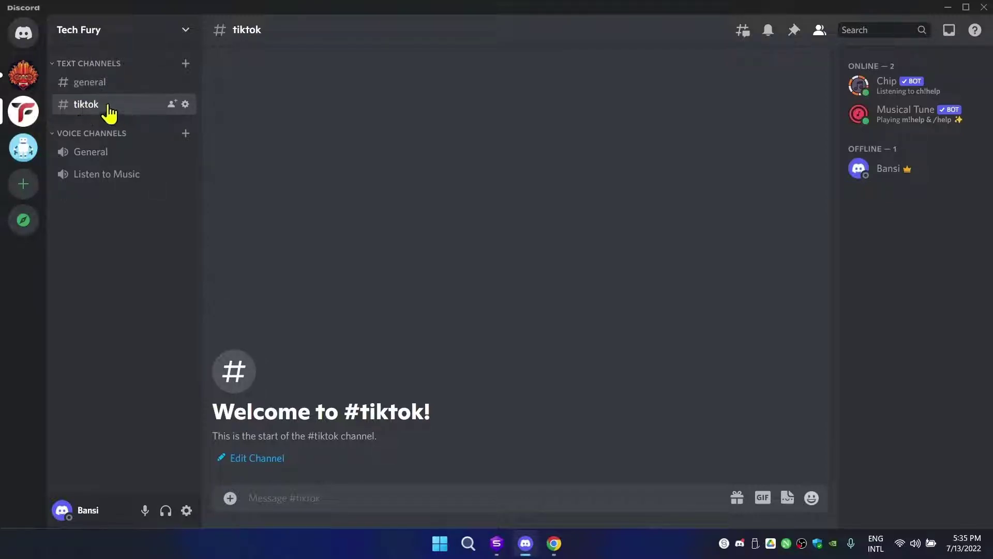
- Open freshtok.bot in Chrome, scroll through its feature sections, and return to the top
left_click(554, 544)
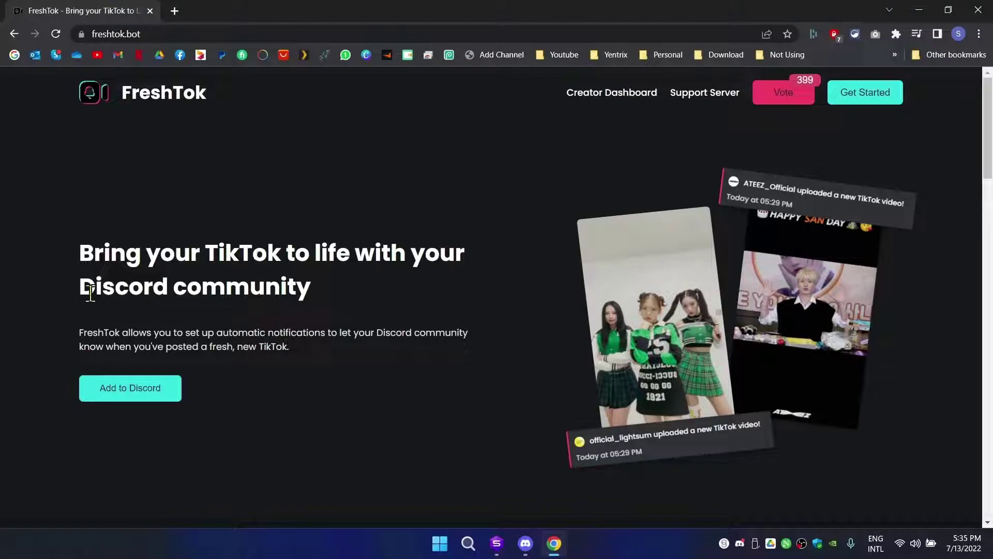
scroll(462, 297, "down", 2)
scroll(461, 297, "down", 7)
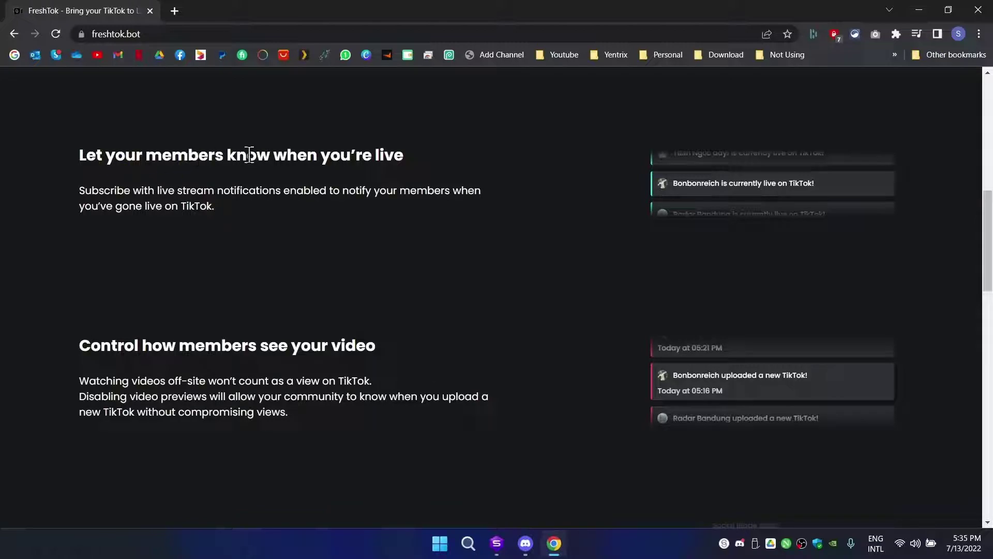
scroll(361, 288, "down", 2)
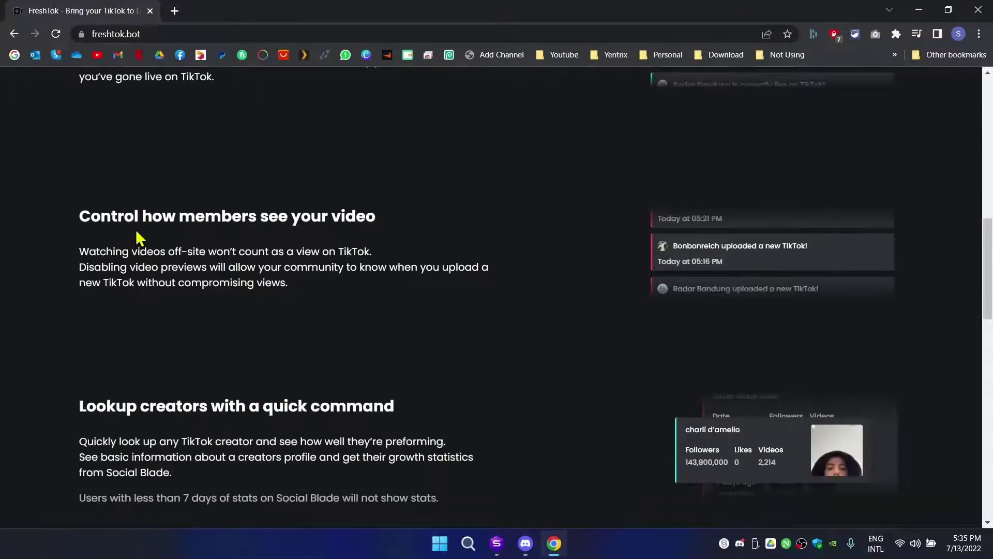
scroll(405, 239, "down", 1)
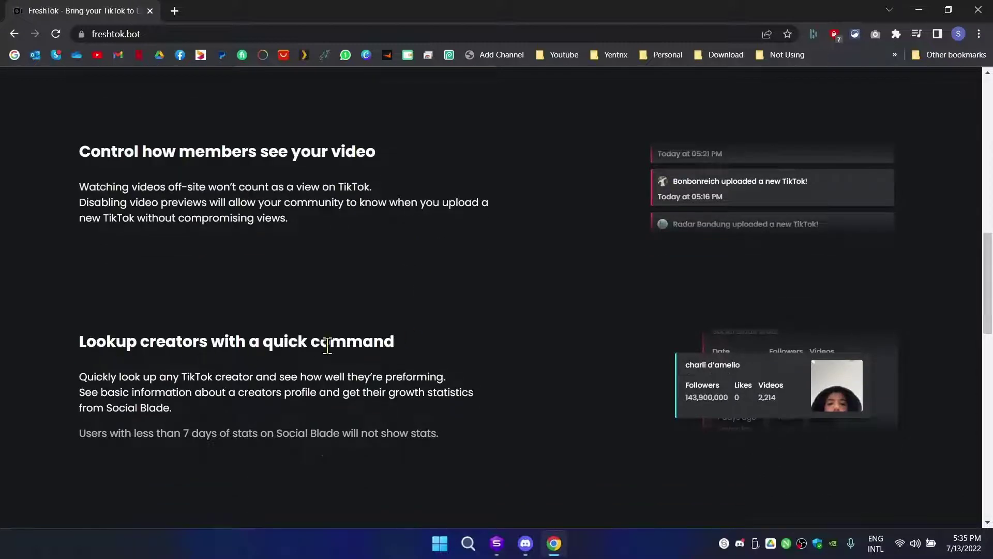
scroll(386, 344, "up", 5)
scroll(386, 344, "up", 7)
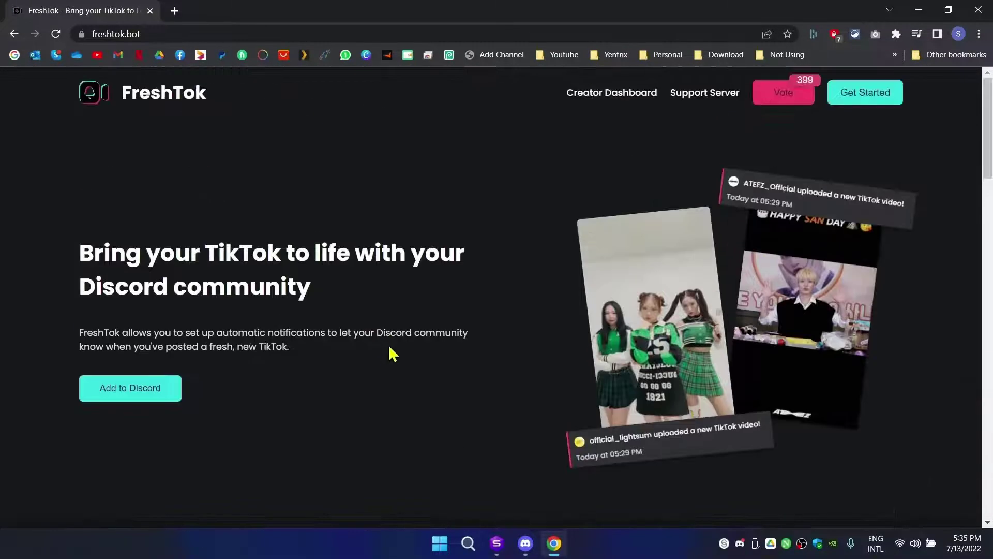
- Add FreshTok to the Tech Fury server, authorising its permissions and passing the hCaptcha check
left_click(142, 394)
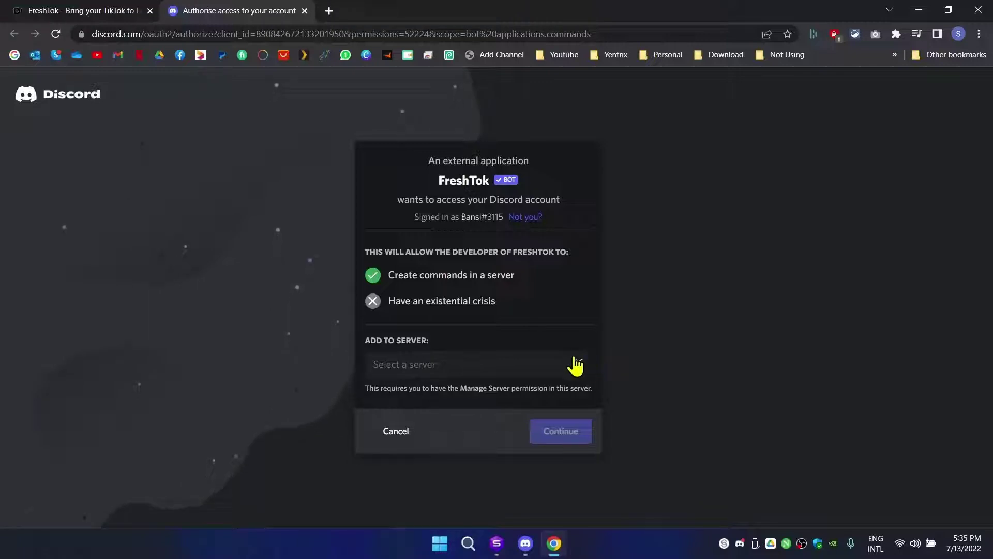
left_click(465, 367)
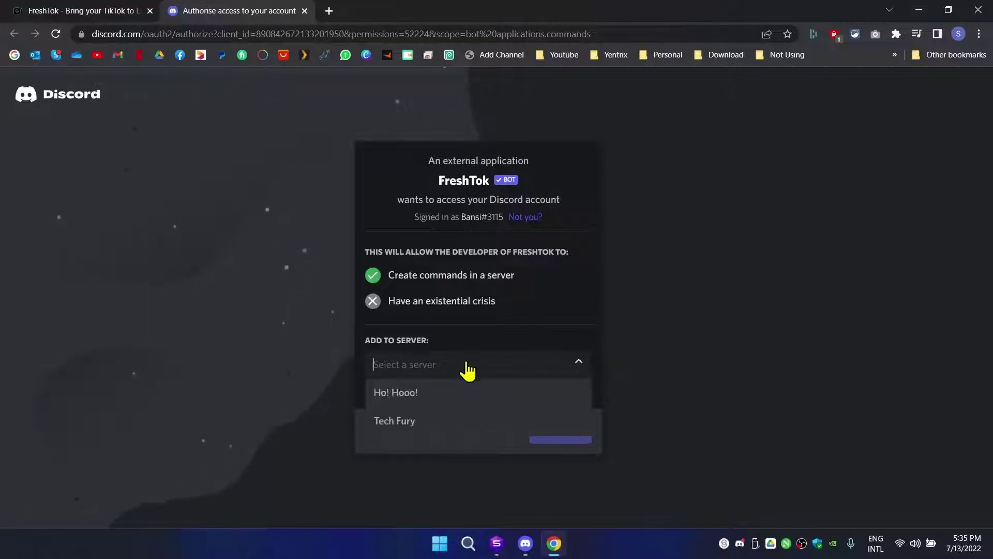
left_click(443, 428)
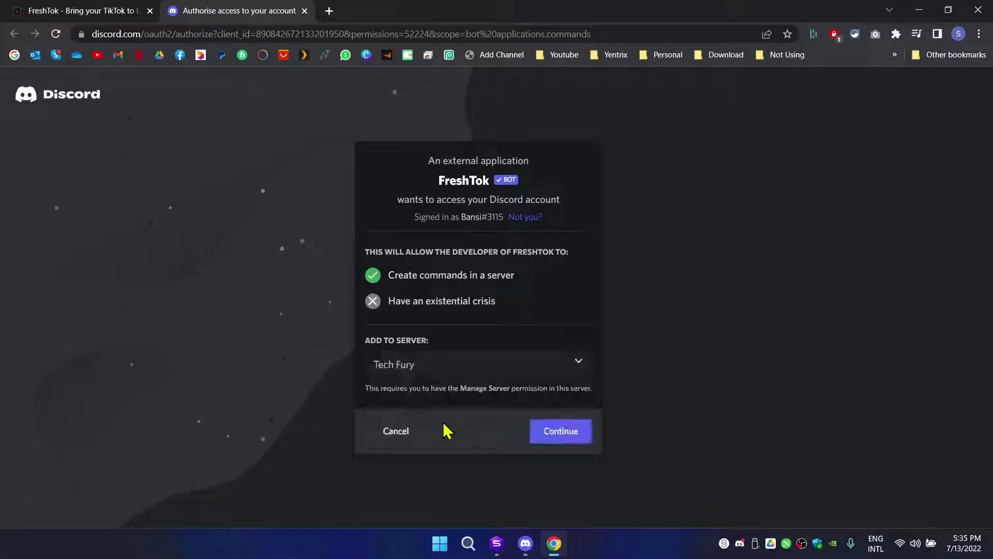
left_click(563, 444)
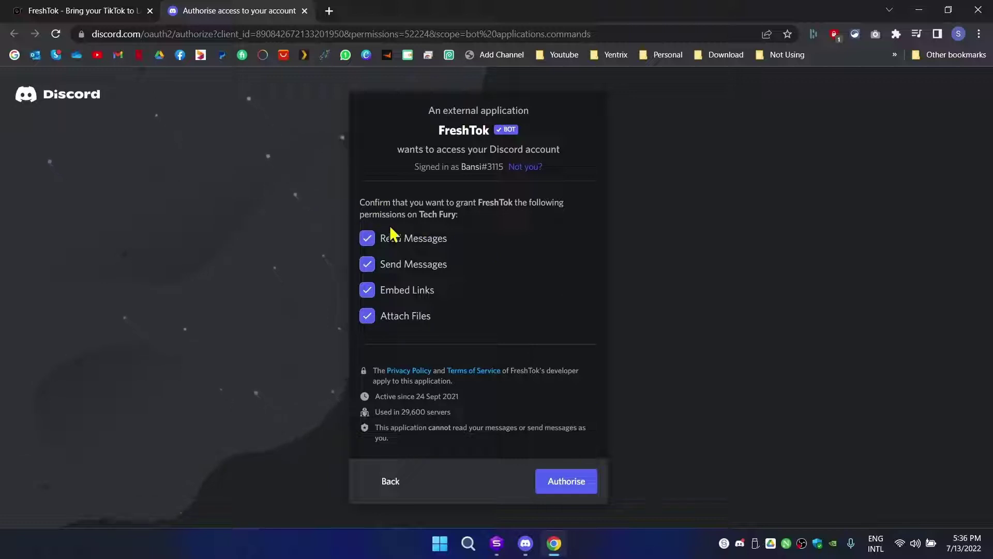
left_click(569, 487)
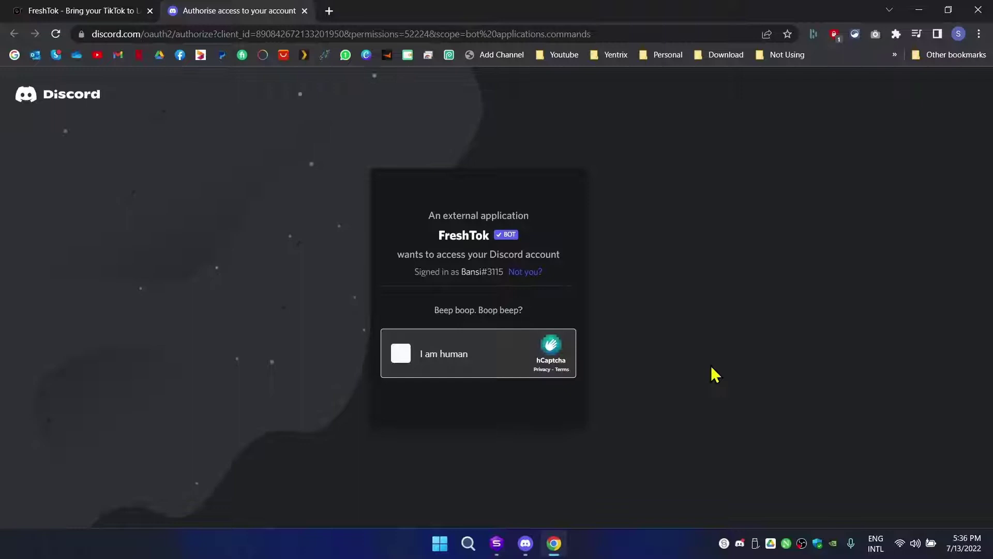
left_click(406, 357)
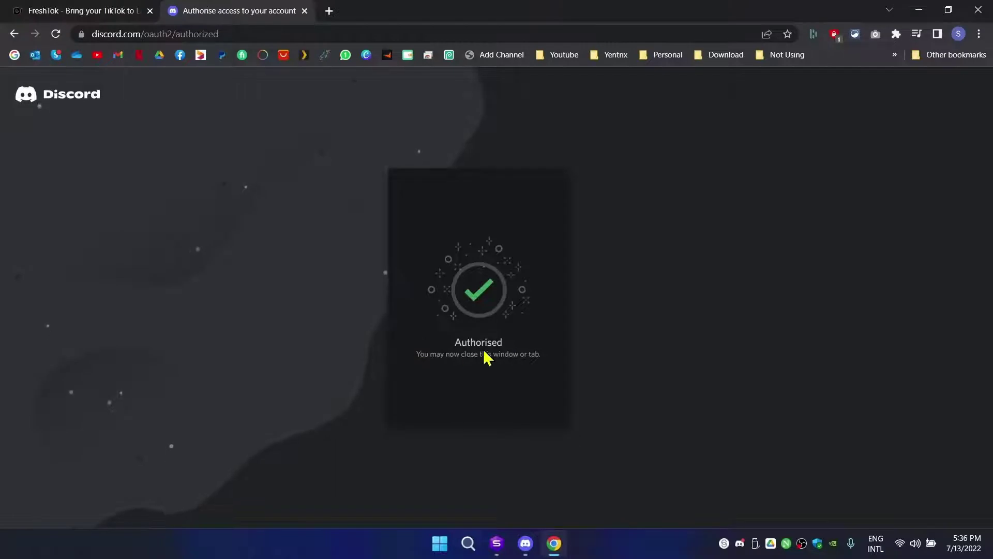
- Start FreshTok's /subscribe command in #tiktok, then maximise the TikTok profile in Chrome
left_click(528, 546)
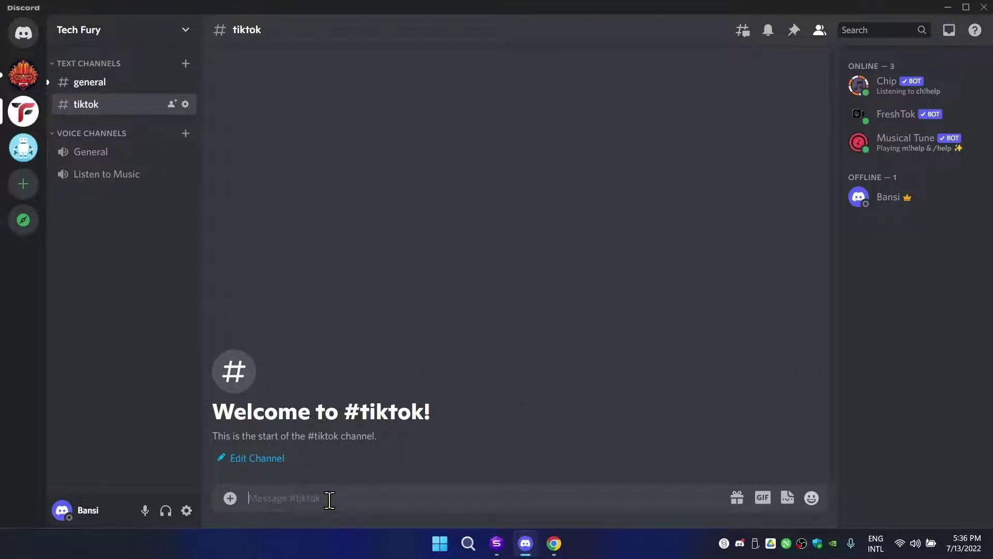
type("/sub")
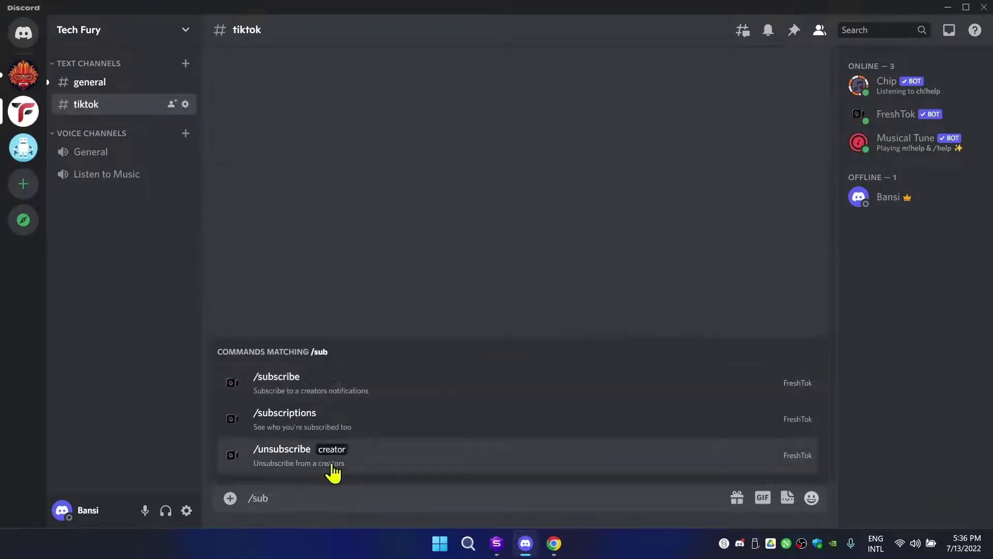
left_click(285, 398)
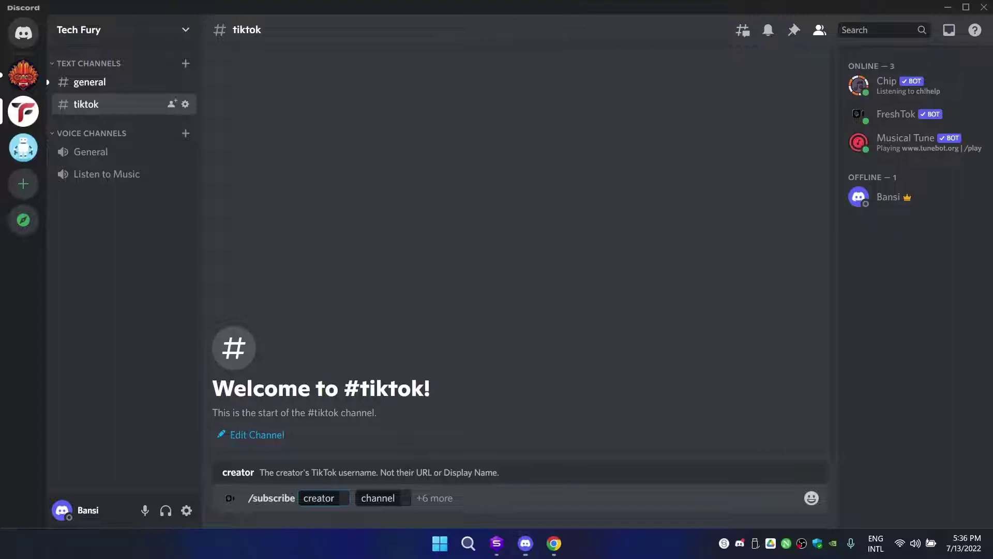
key("alt+Tab")
double_click(676, 178)
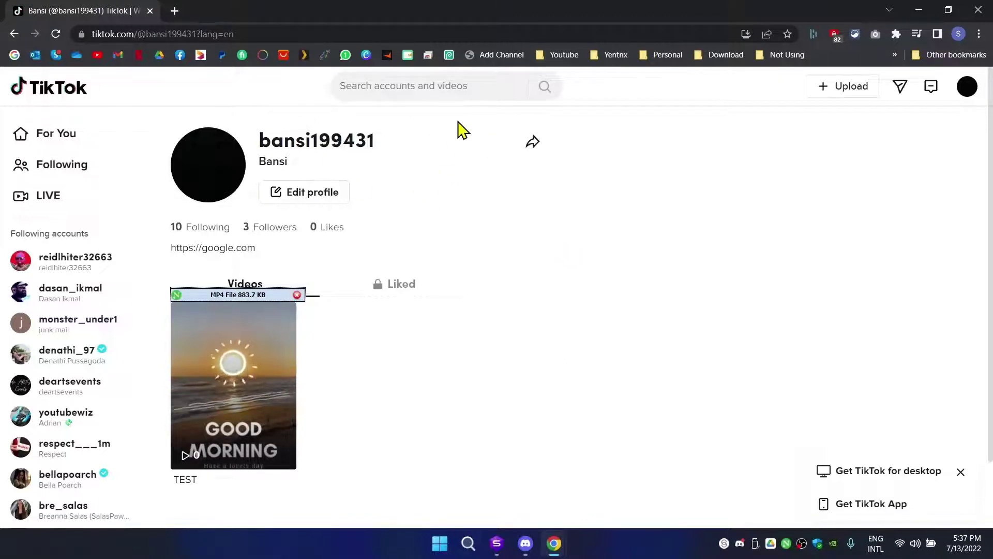
- Select and copy the username shown on the TikTok profile page
left_click_drag(376, 137, 257, 134)
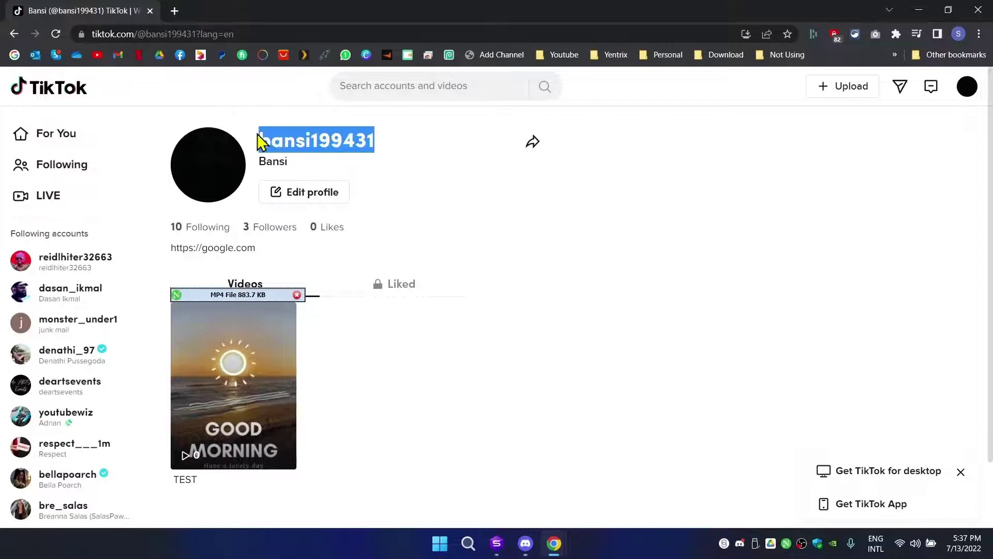
right_click(309, 145)
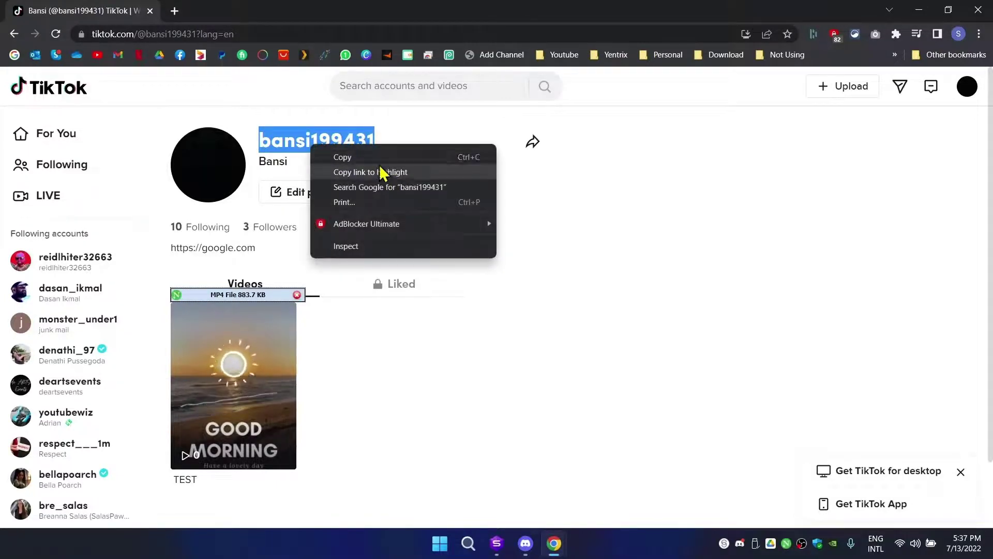
left_click(362, 158)
- Send /subscribe with the pasted username as creator, channel #tiktok, and video previews enabled
left_click(919, 9)
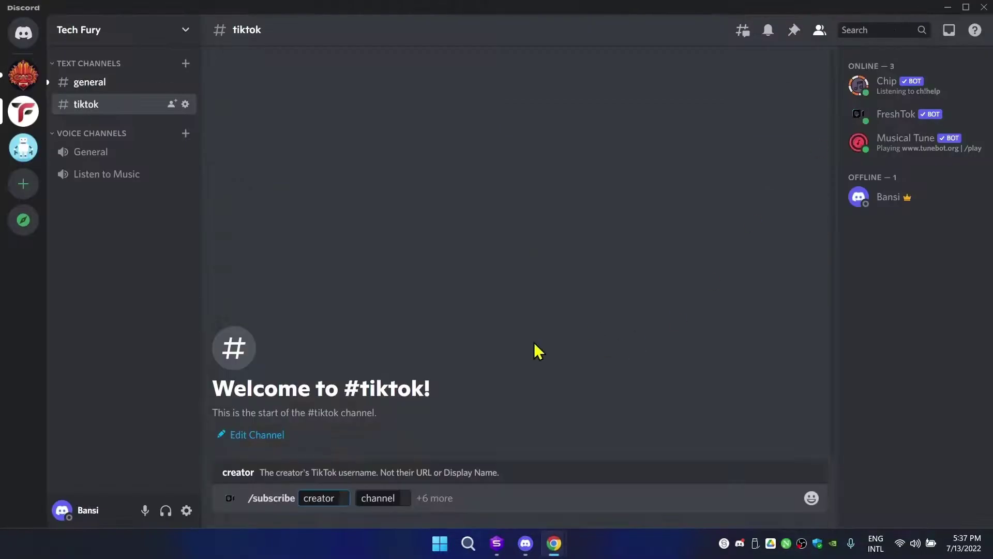
key("ctrl+v")
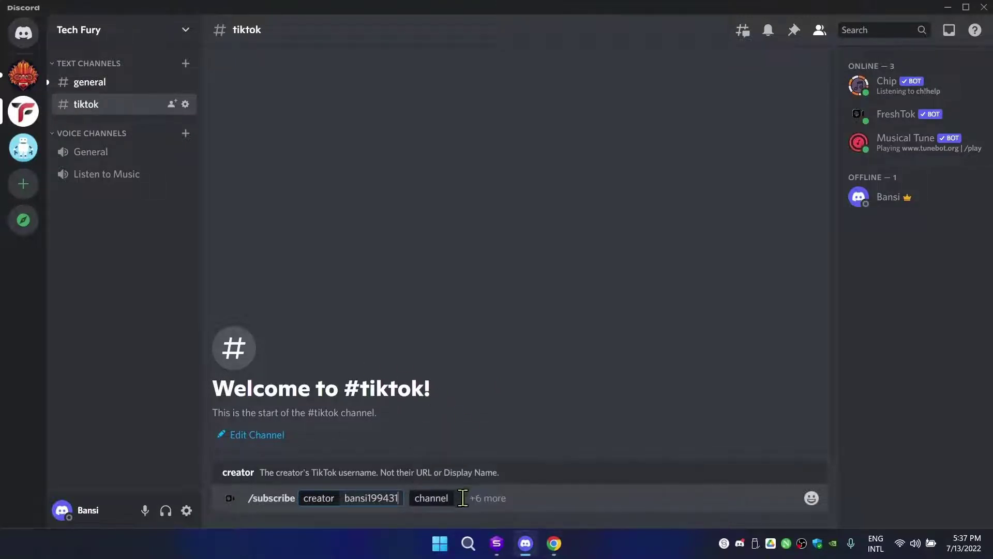
left_click(462, 497)
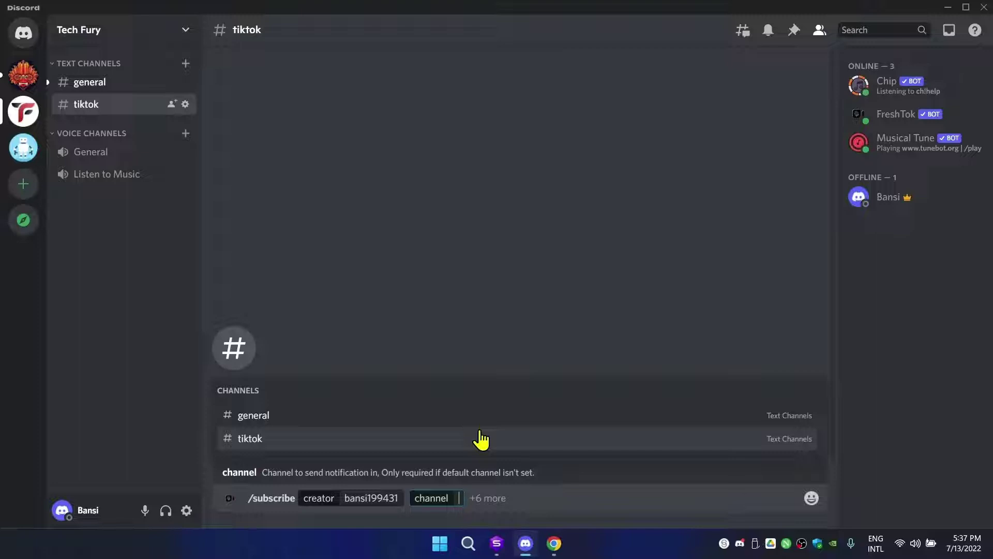
left_click(266, 441)
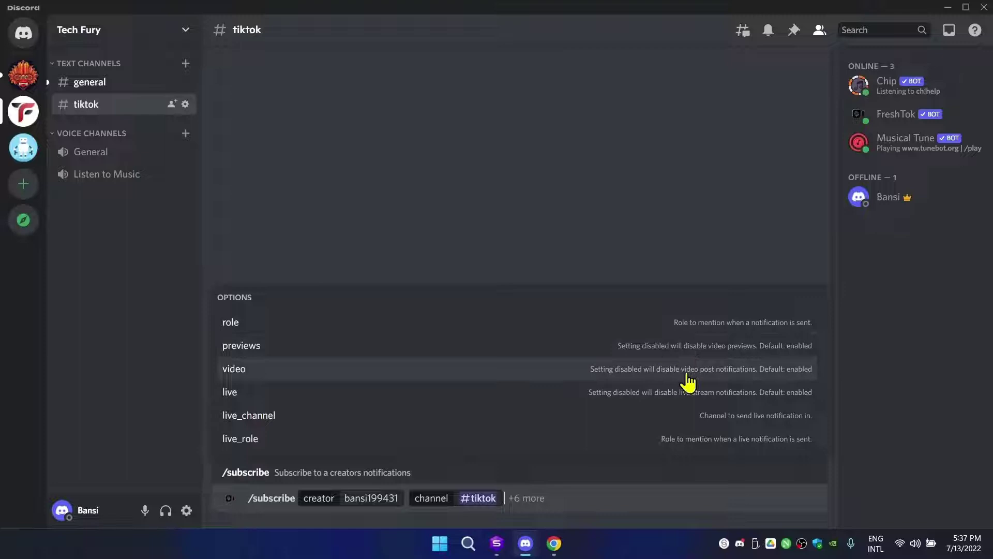
left_click(248, 351)
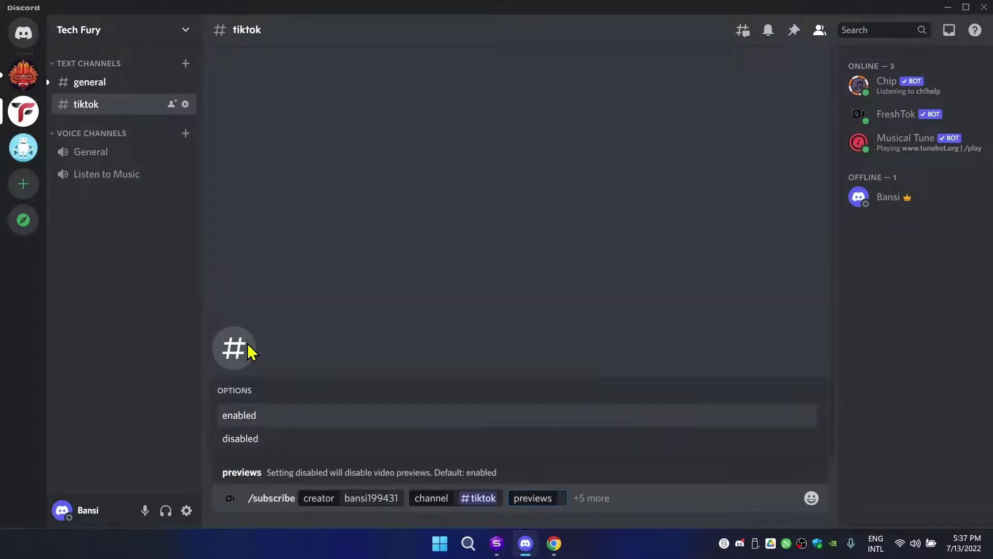
type("en")
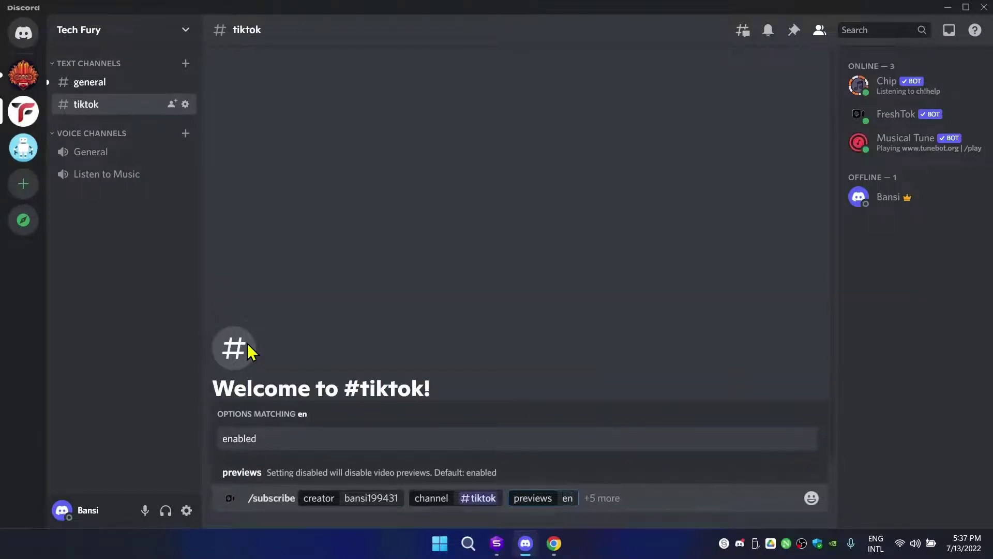
left_click(269, 439)
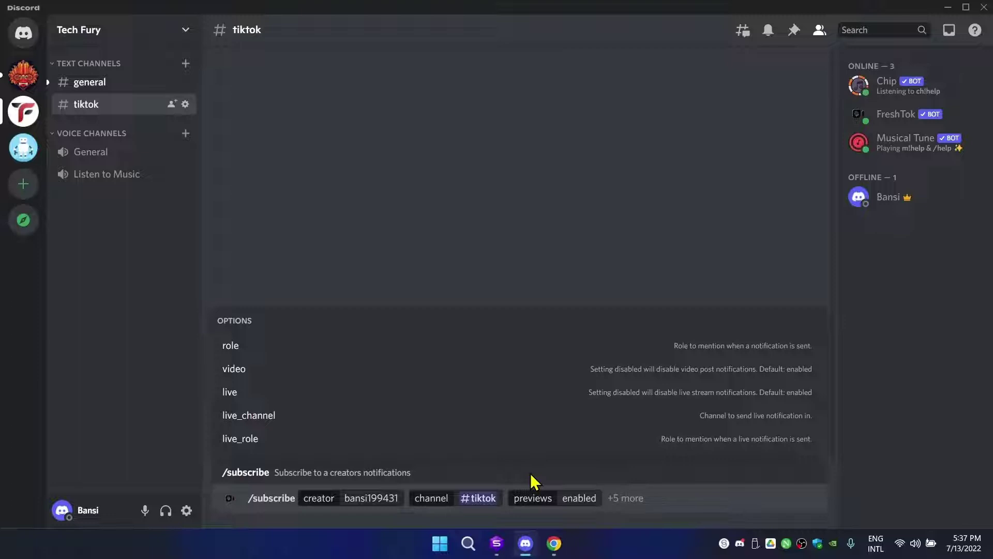
key("Return")
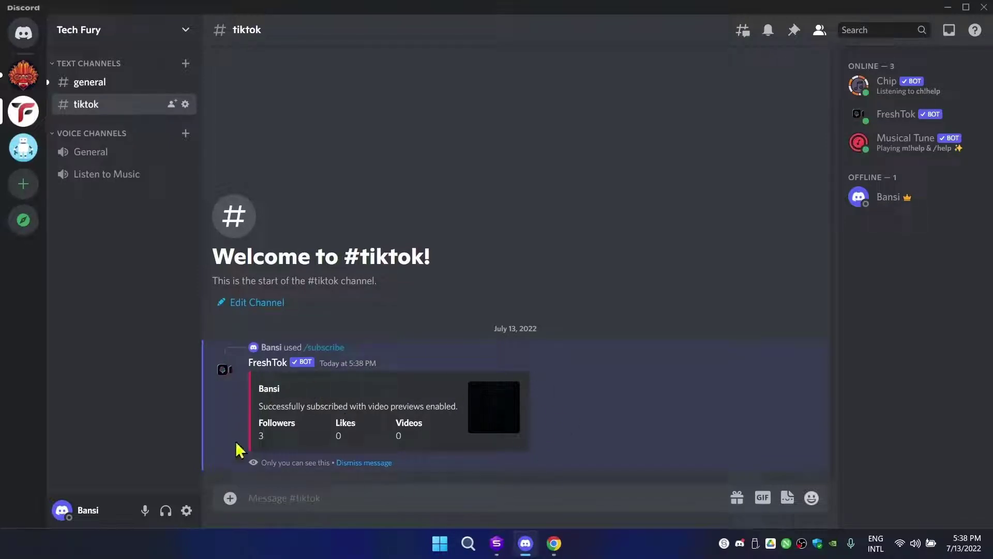
- Review FreshTok's confirmation showing 3 followers, 0 likes and 0 videos, highlighting the Likes count and subscription details
left_click_drag(348, 443, 402, 437)
mouse_move(468, 418)
left_mouse_down()
mouse_move(443, 418)
mouse_move(463, 414)
left_mouse_up()
mouse_move(554, 544)
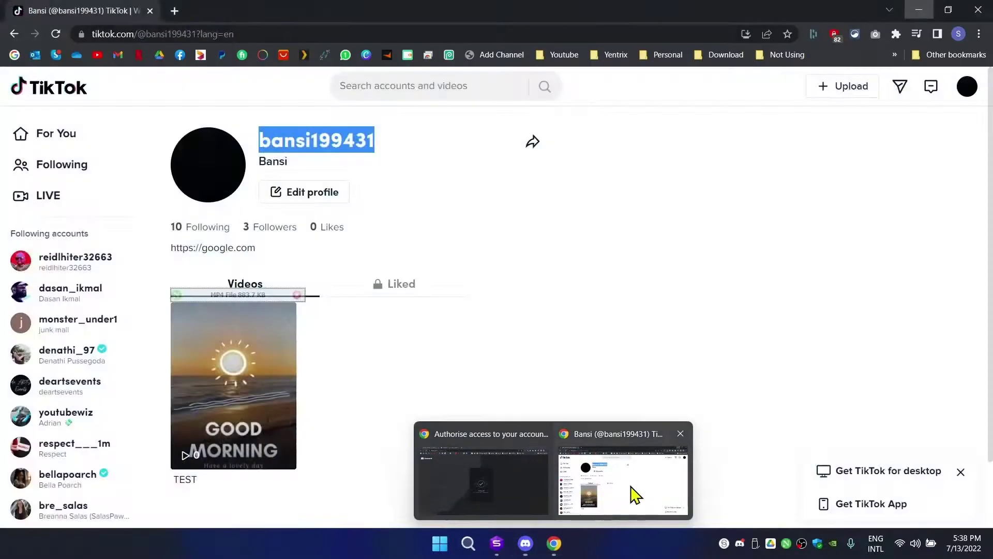
- Upload Untitled design.mp4 from Downloads to TikTok with the caption 'Sample Video'
left_click(634, 493)
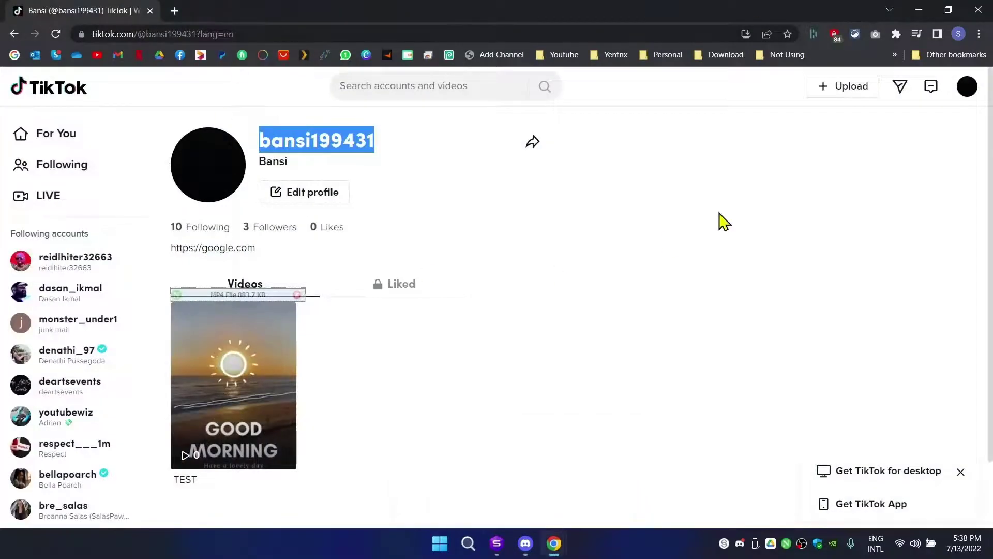
left_click(835, 92)
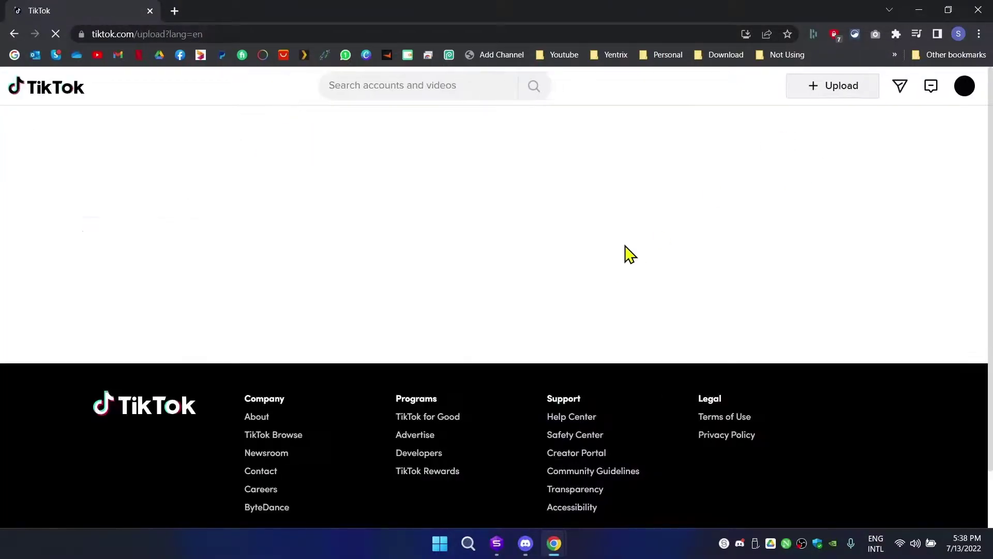
left_click(260, 434)
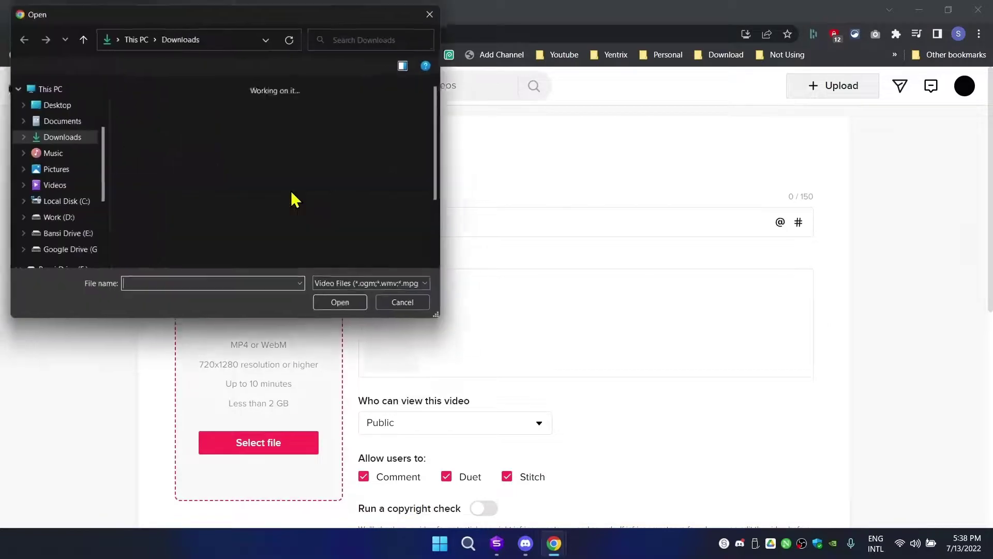
left_click(148, 127)
left_click(361, 305)
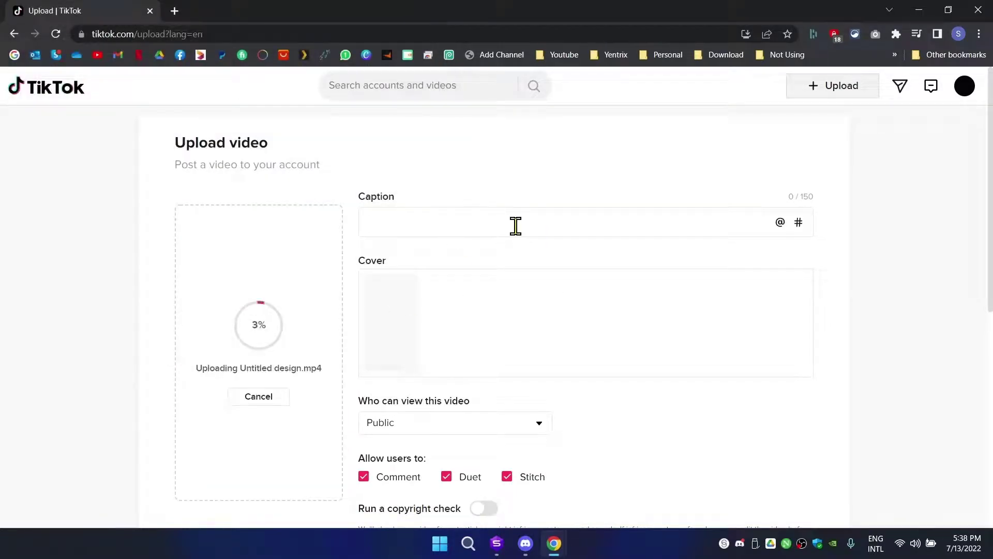
type("Sample Video")
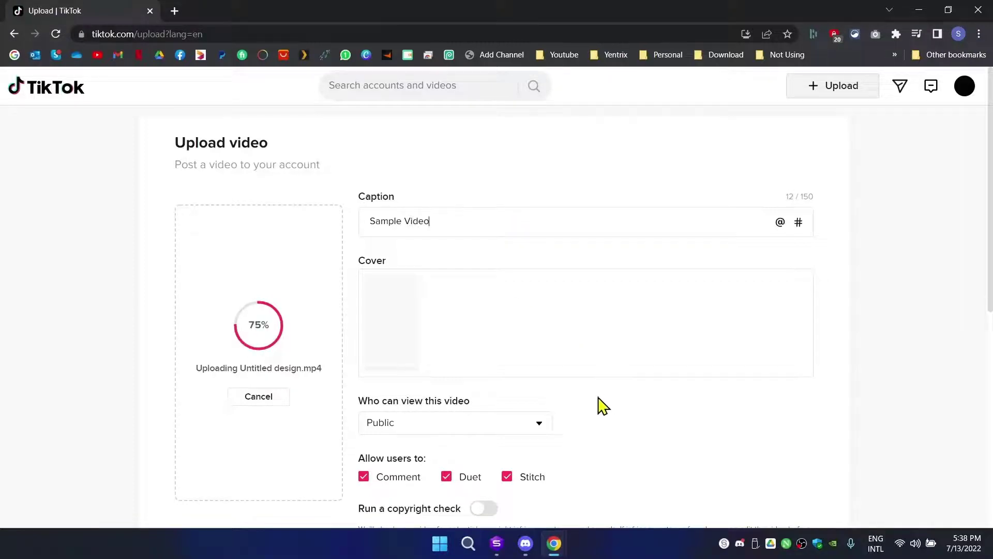
scroll(615, 391, "down", 2)
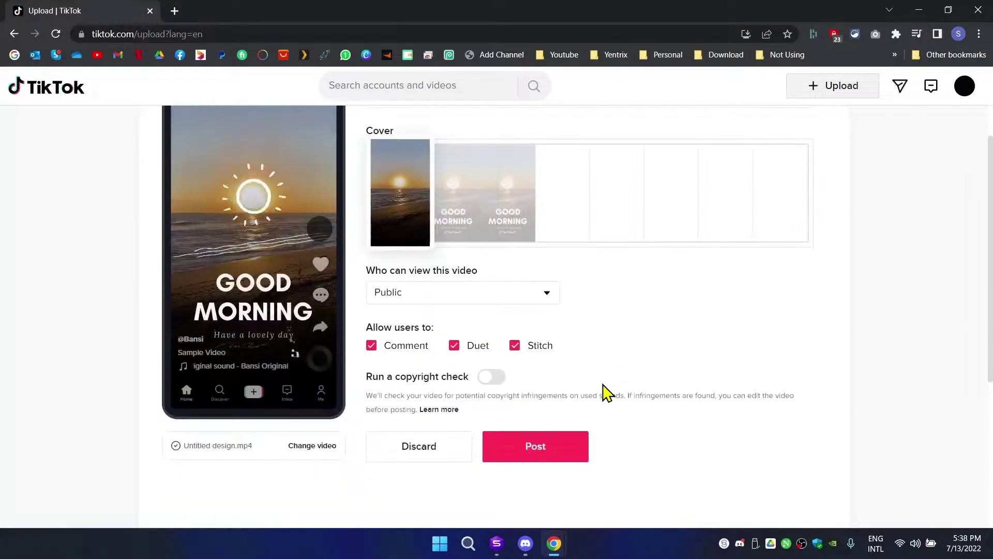
scroll(563, 421, "down", 1)
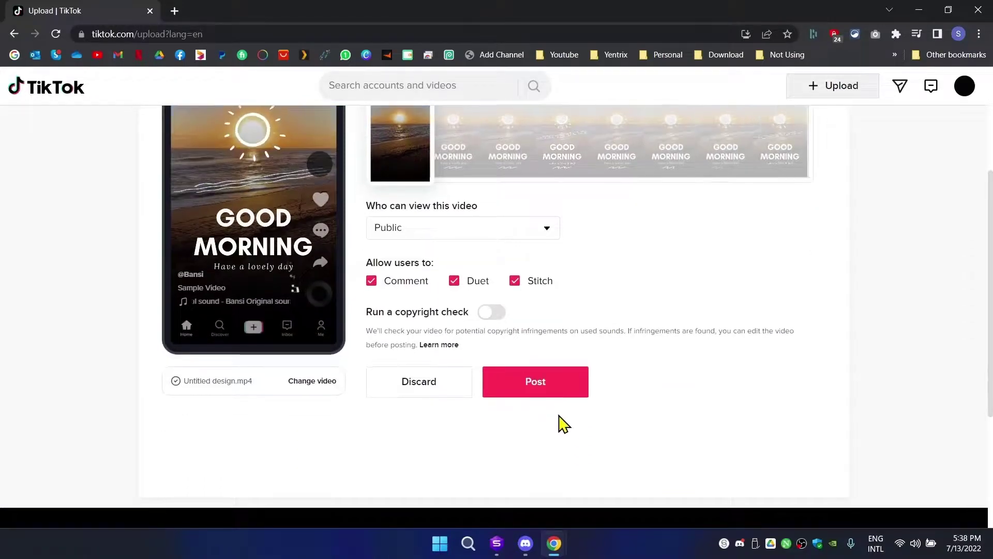
scroll(557, 465, "up", 1)
- Post the video, check it on the profile, and return to Discord's #tiktok
left_click(559, 458)
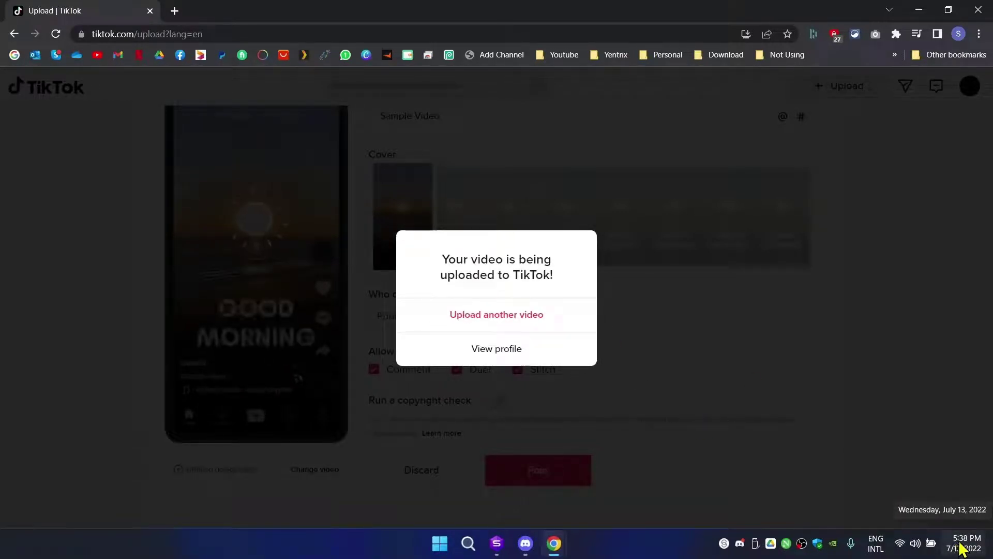
left_click(499, 356)
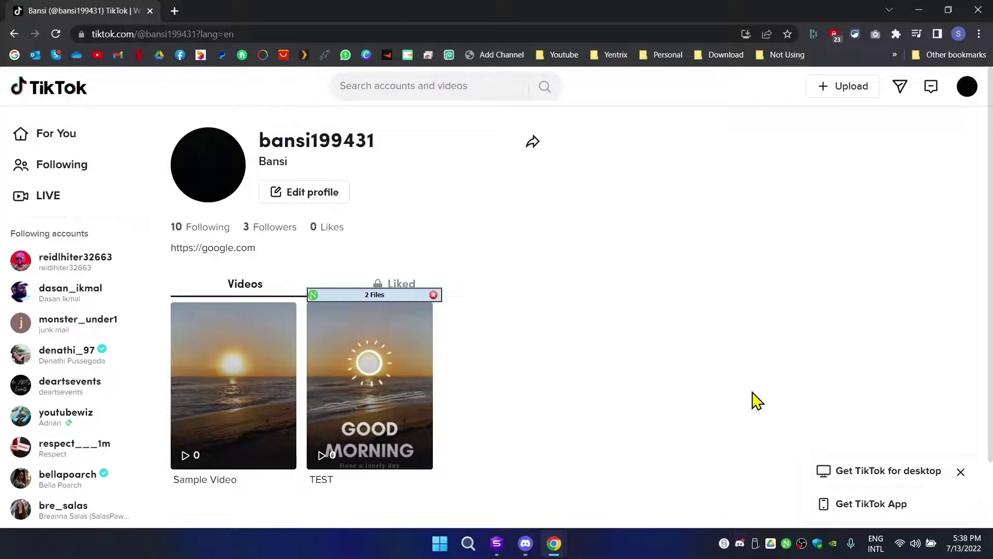
left_click(525, 543)
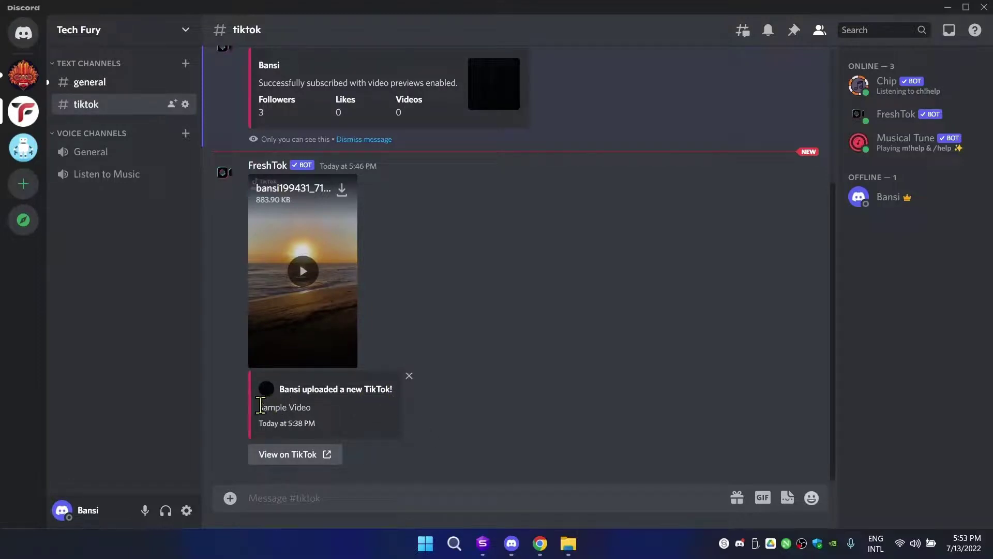
- Highlight the 'Sample Video' caption in FreshTok's notification embed
left_click_drag(261, 406, 320, 413)
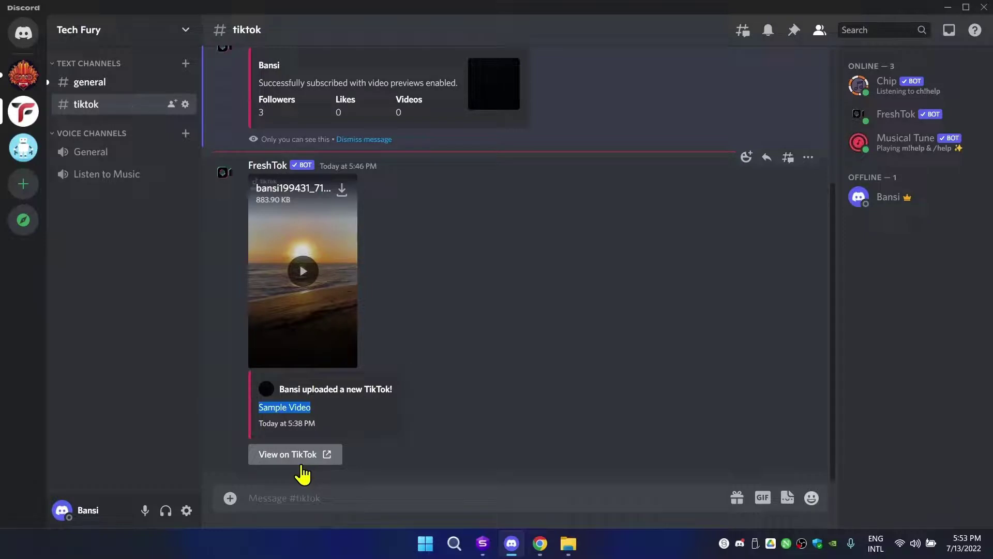
left_click(321, 412)
left_click_drag(321, 412, 259, 408)
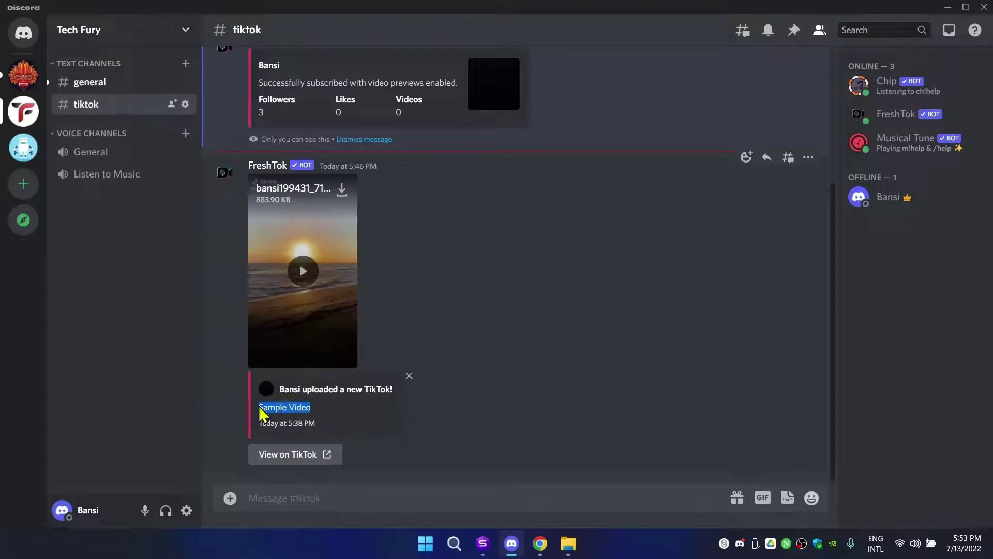
left_click(353, 408)
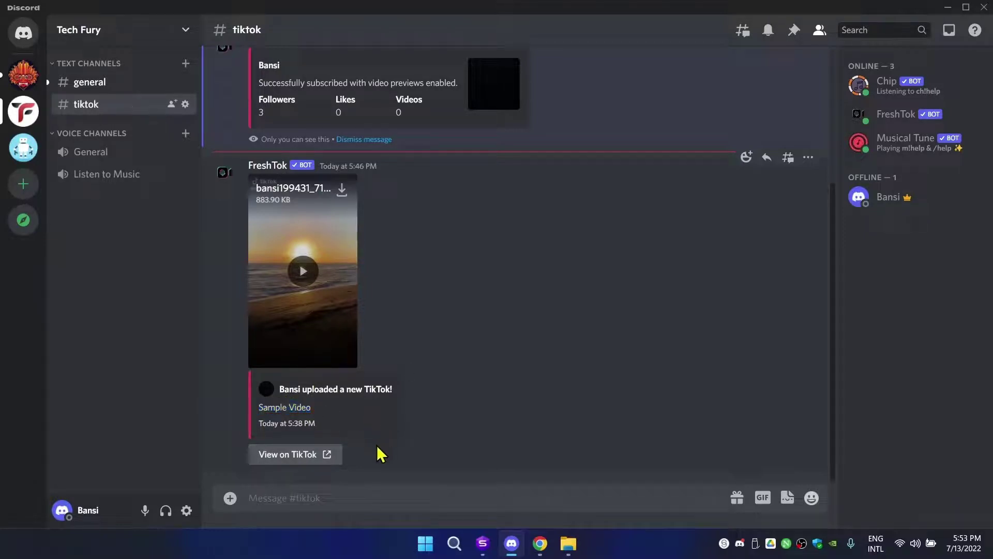
- Select the notification's timestamp text, ending on the 5:38 PM upload time
double_click(265, 422)
left_click(295, 422)
double_click(302, 423)
left_click(313, 424)
mouse_move(347, 166)
left_click_drag(319, 428, 286, 423)
- Play the Sample Video preview attached to FreshTok's notification in #tiktok
left_click(299, 273)
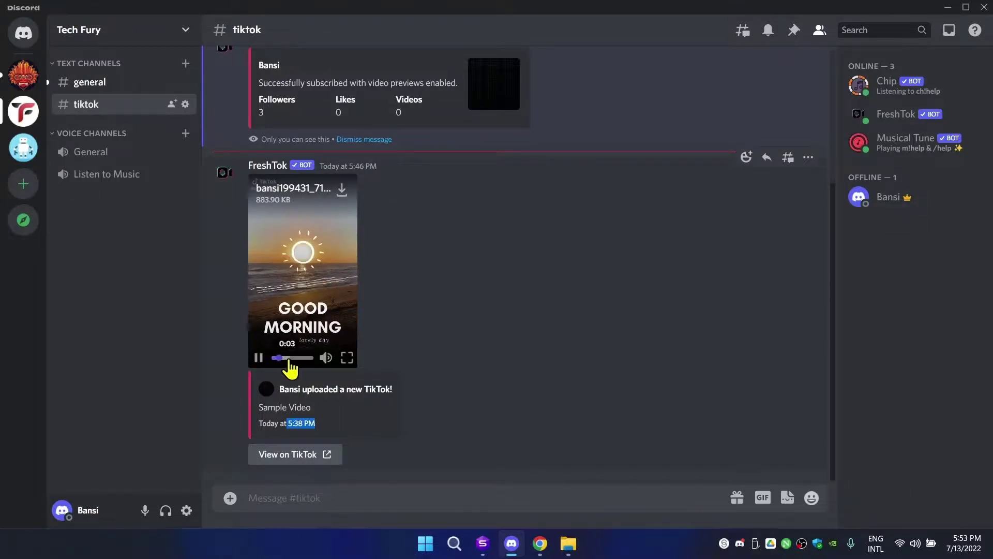